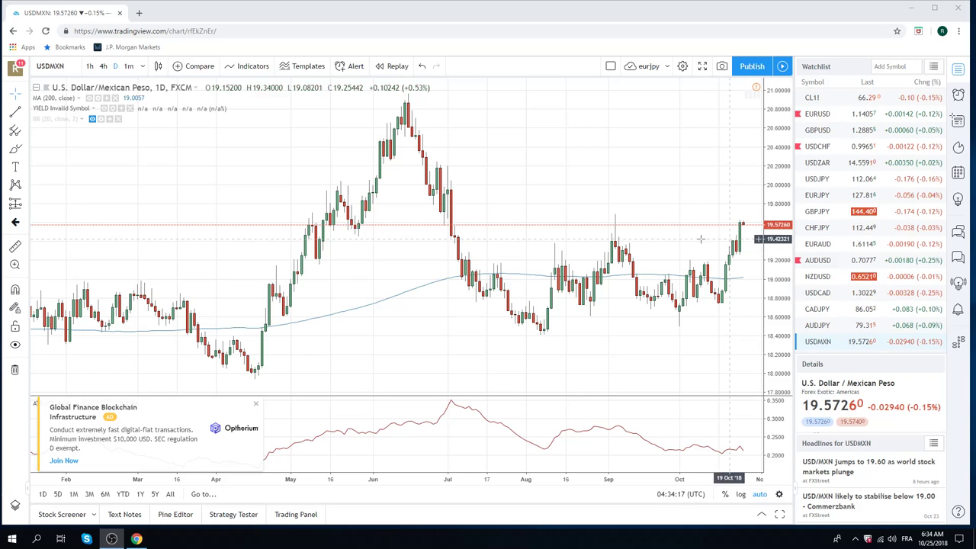
Zoom the USDMXN daily chart out to about a year of candles and scroll the watchlist to the top.
scroll(546, 207, down, 2)
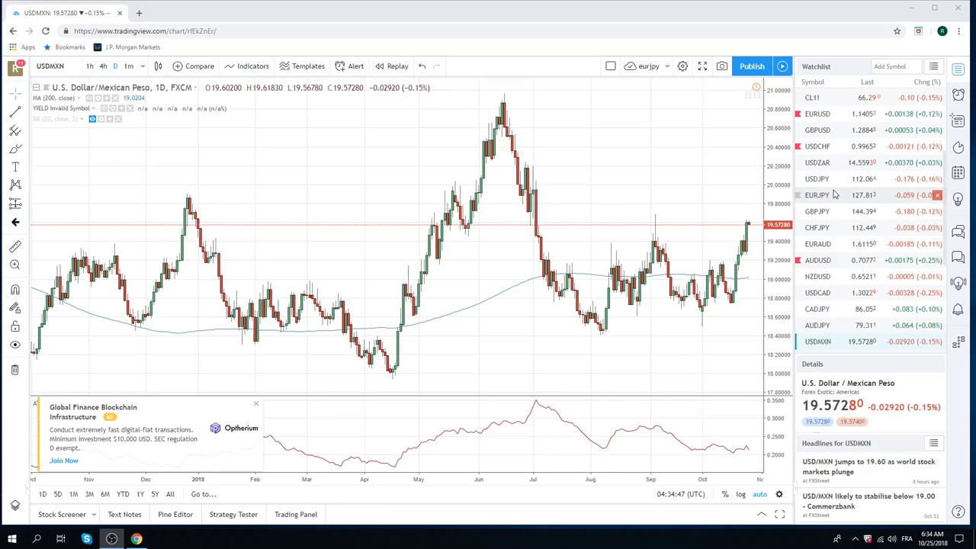
scroll(834, 194, up, 5)
scroll(834, 194, up, 2)
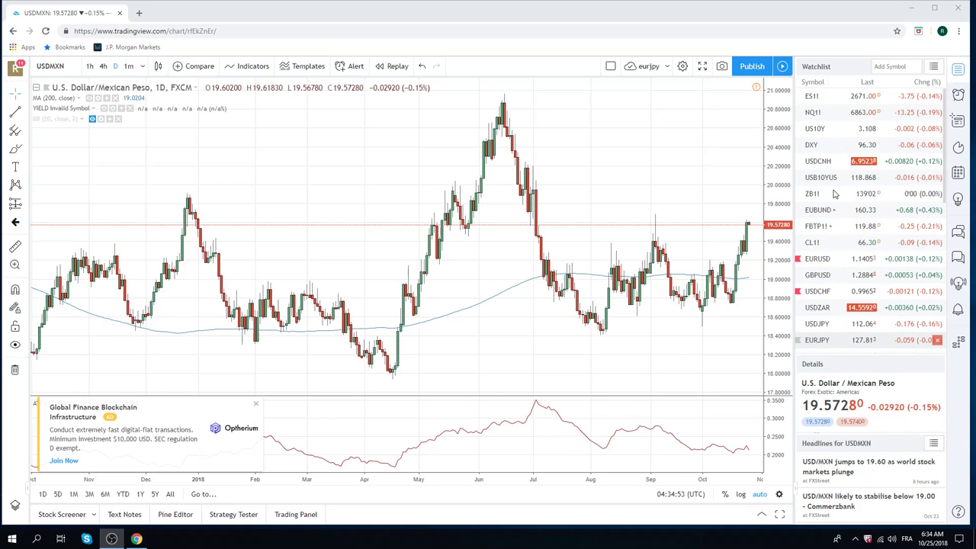
Load the ES1! daily chart, zoom out, then zoom back in to the Feb–Oct 2018 span.
click(859, 101)
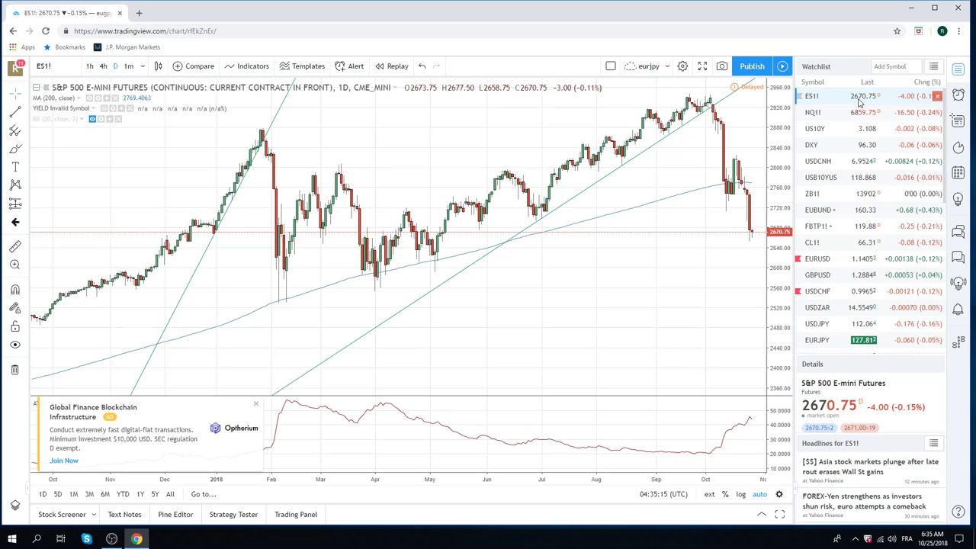
scroll(860, 102, down, 3)
scroll(662, 338, down, 1)
scroll(662, 338, down, 2)
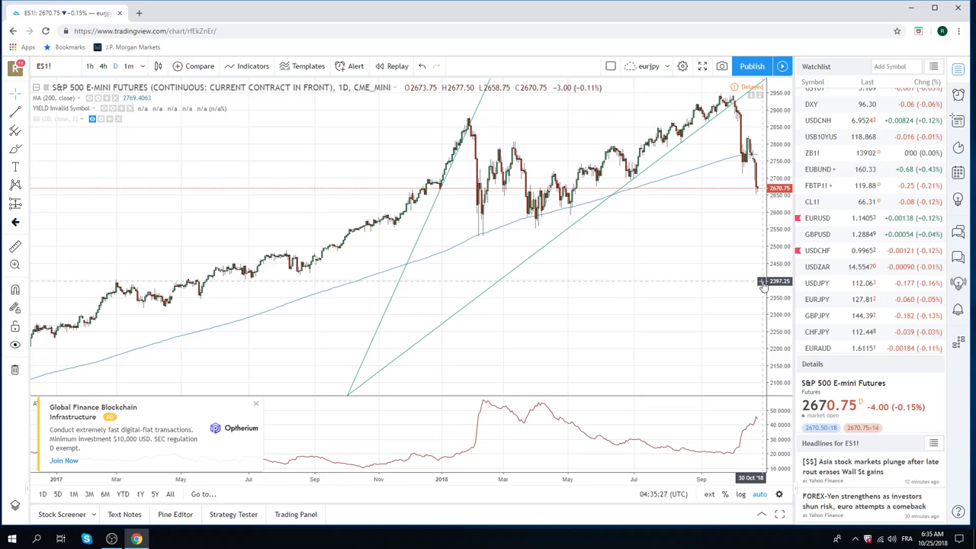
scroll(762, 284, up, 2)
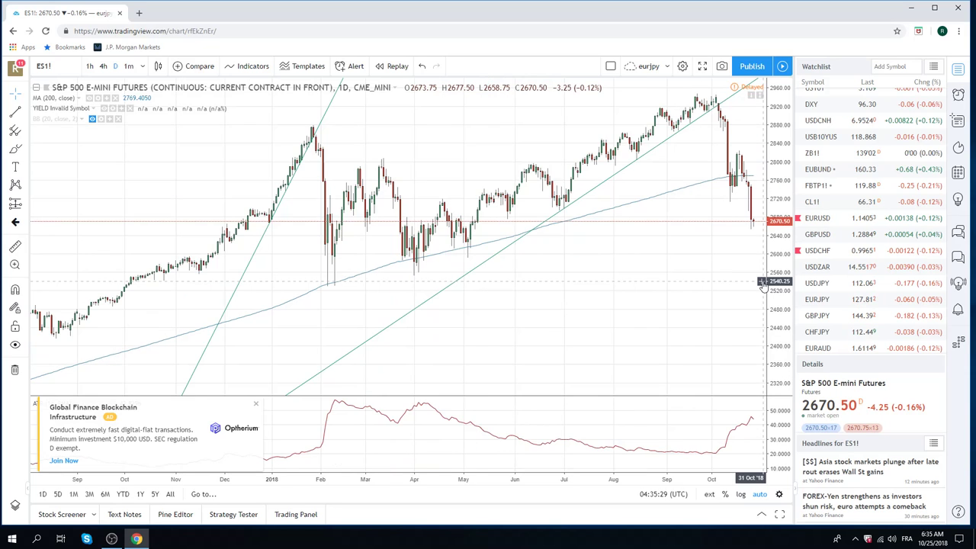
scroll(763, 285, up, 2)
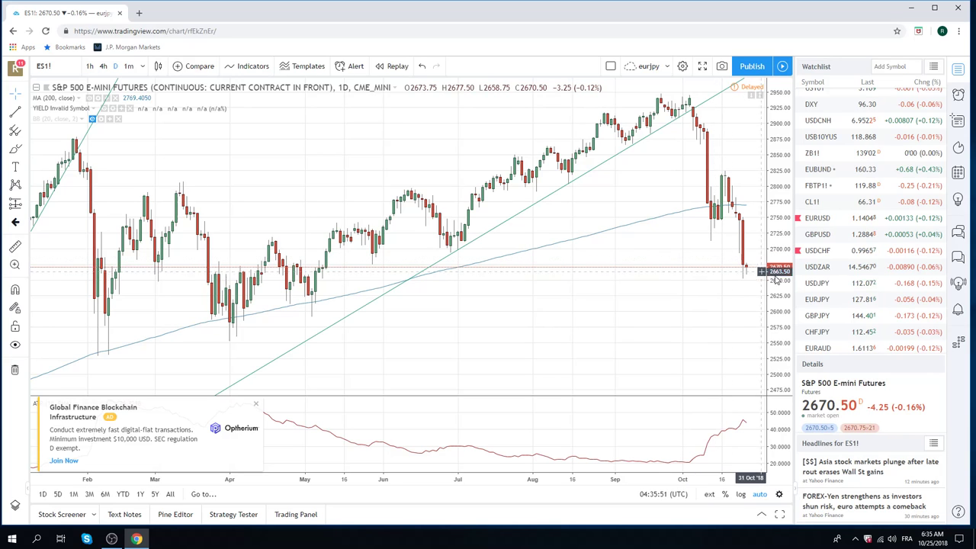
Load the USDZAR daily chart from the watchlist.
click(828, 274)
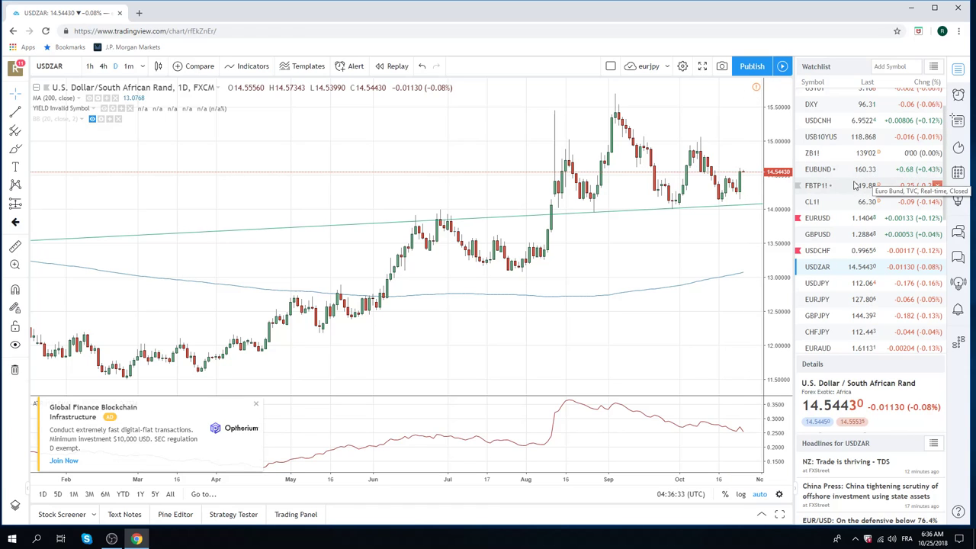
Load EURUSD from the watchlist and set it to 1h candles.
click(828, 219)
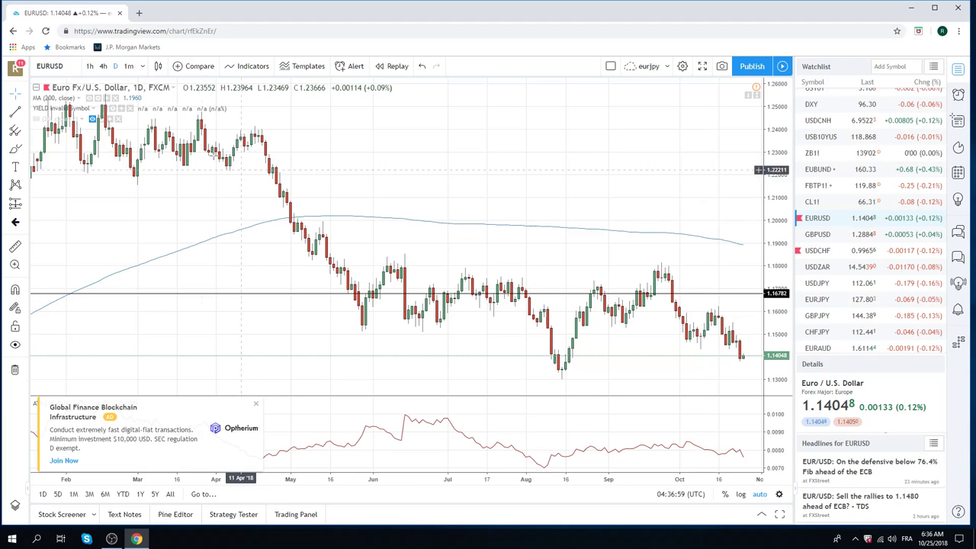
click(90, 68)
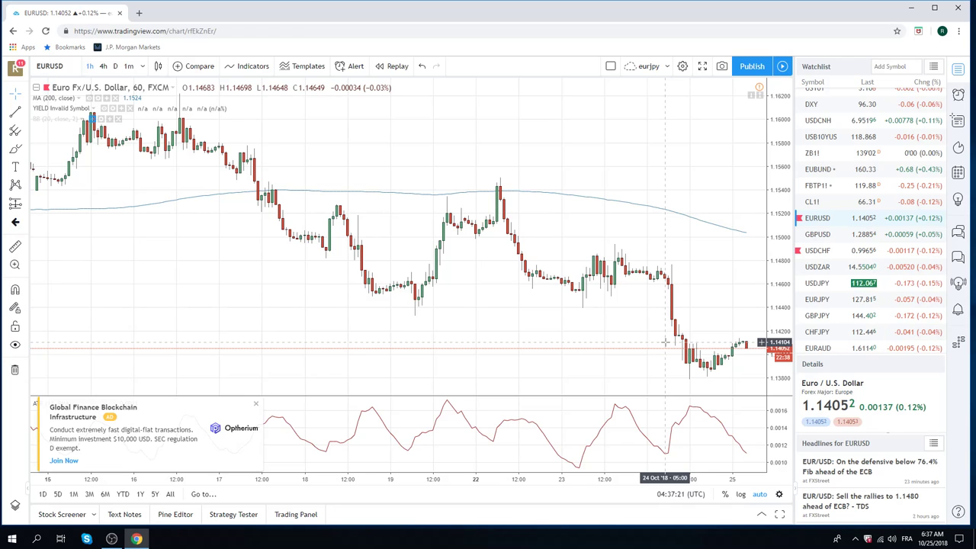
Close the ad under the EURUSD chart, skip the upgrade offer, and zoom the chart out.
click(256, 406)
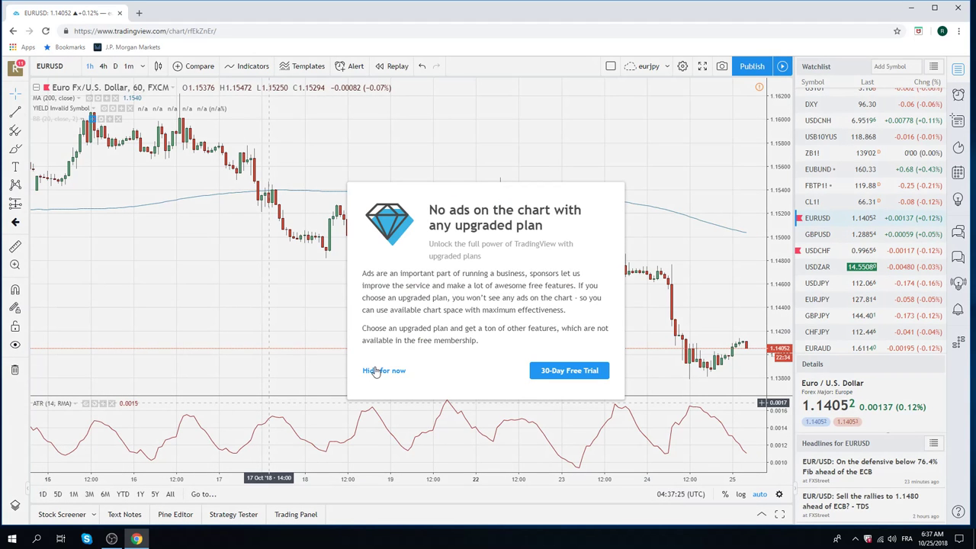
click(374, 370)
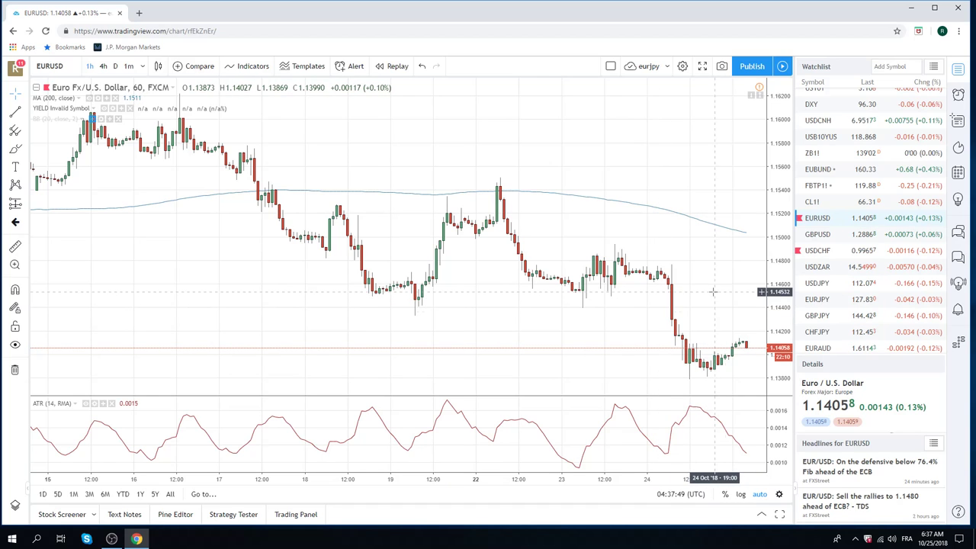
scroll(716, 287, down, 2)
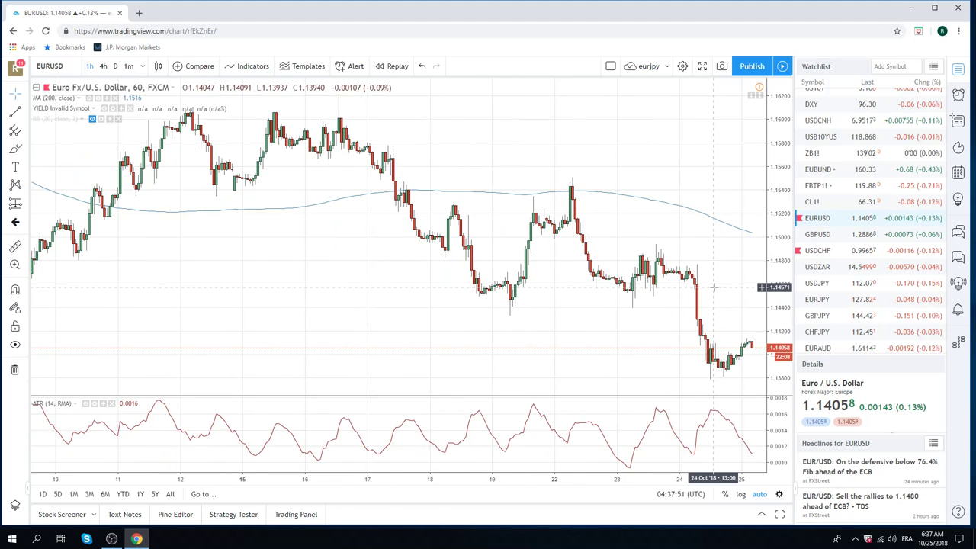
Set the EURUSD chart interval to 4h.
click(104, 67)
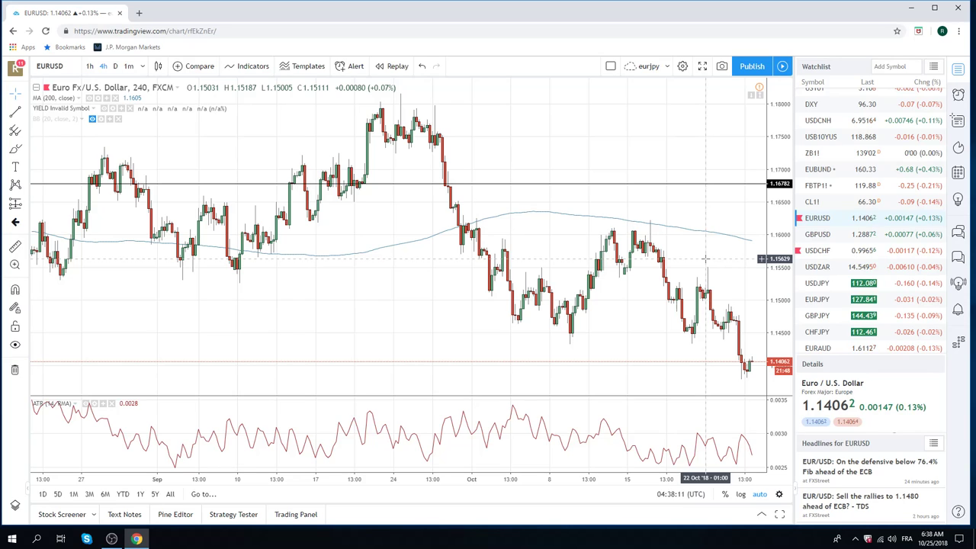
Load EURJPY on 4-hour candles and zoom out back to late July.
click(819, 300)
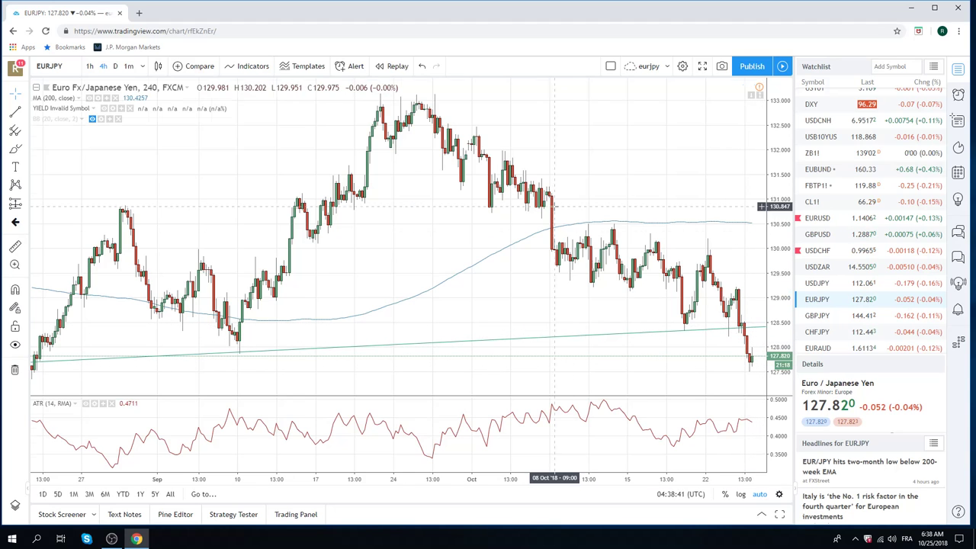
scroll(552, 216, down, 3)
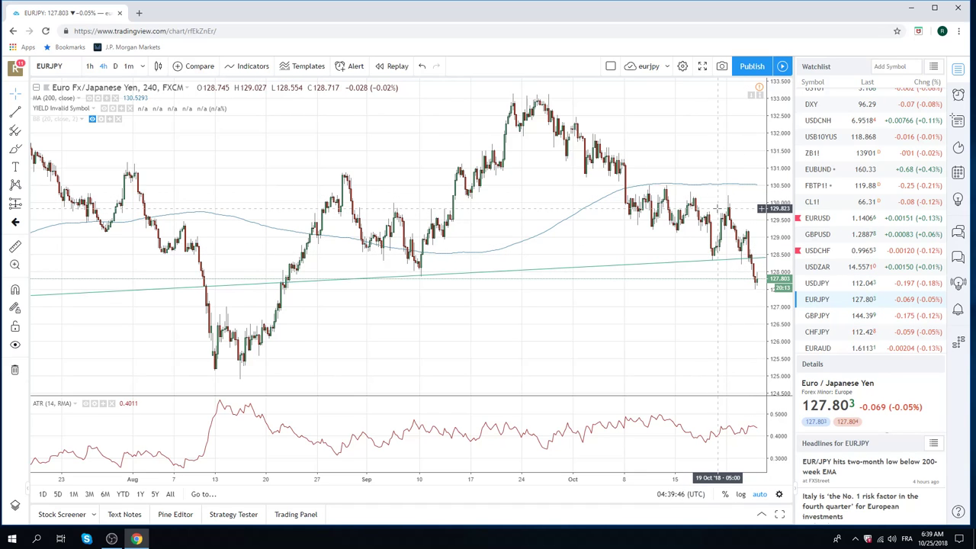
Briefly review crude oil CL1! on daily candles, then load USDJPY in its place.
click(823, 205)
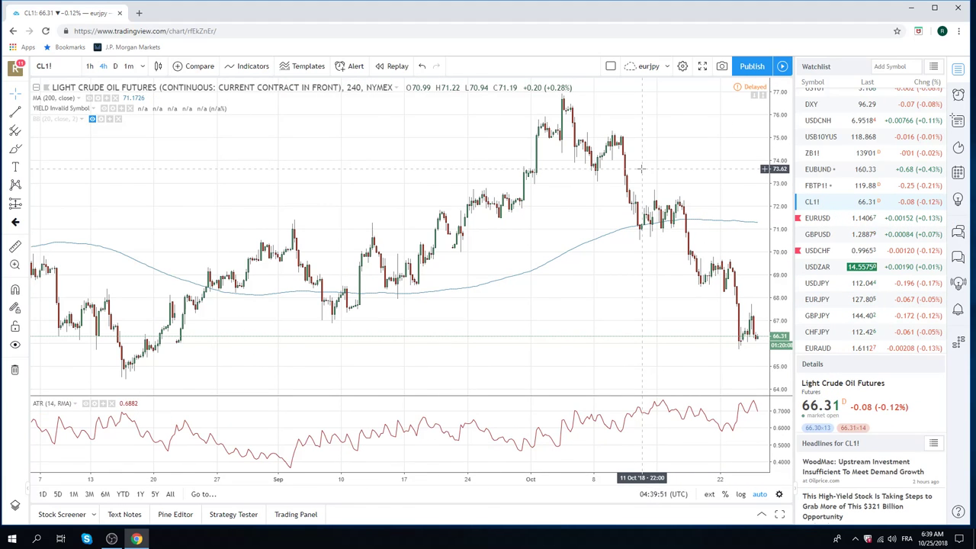
scroll(642, 169, down, 1)
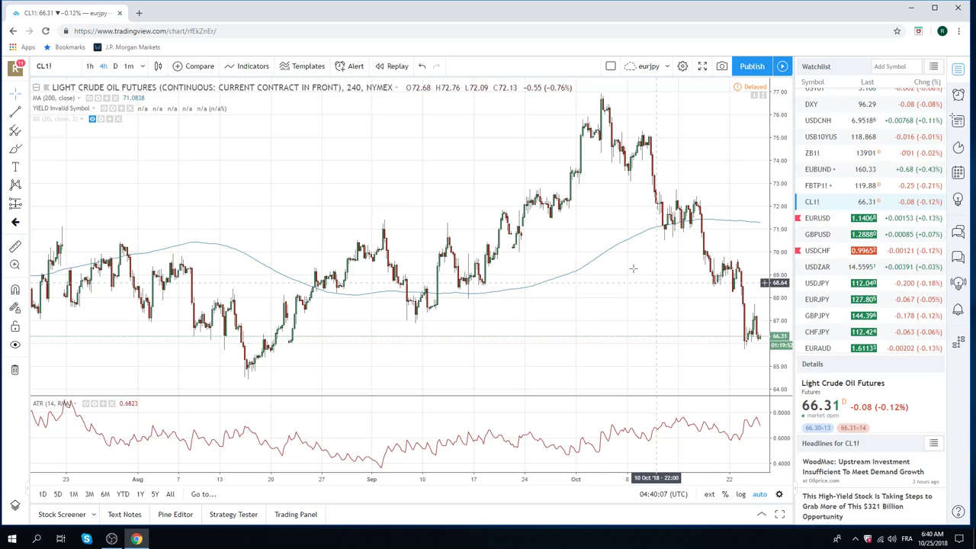
click(115, 66)
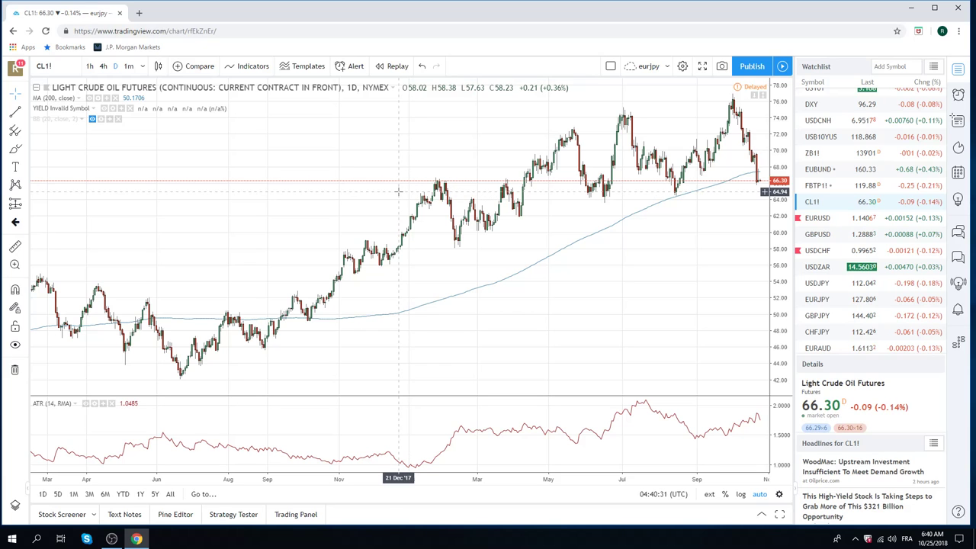
scroll(406, 171, down, 1)
scroll(407, 171, up, 2)
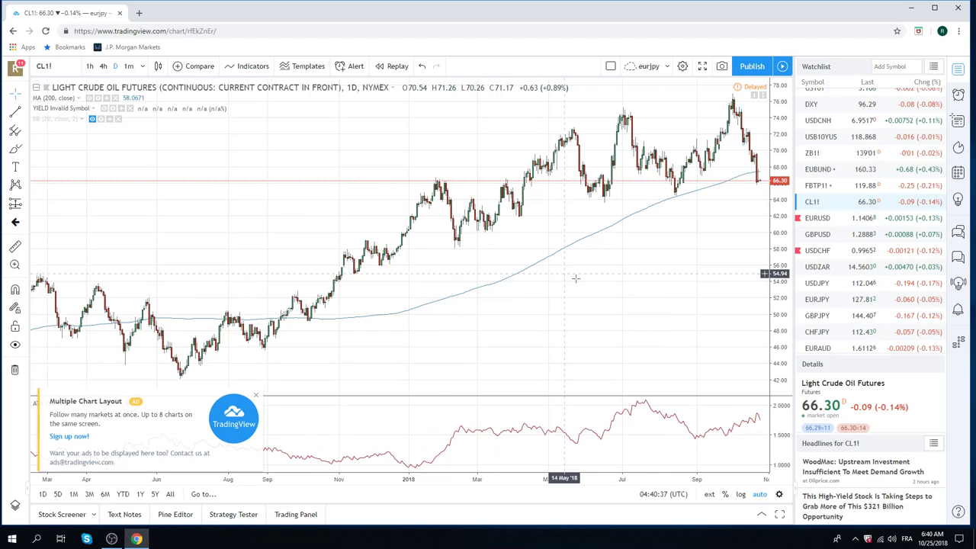
click(810, 284)
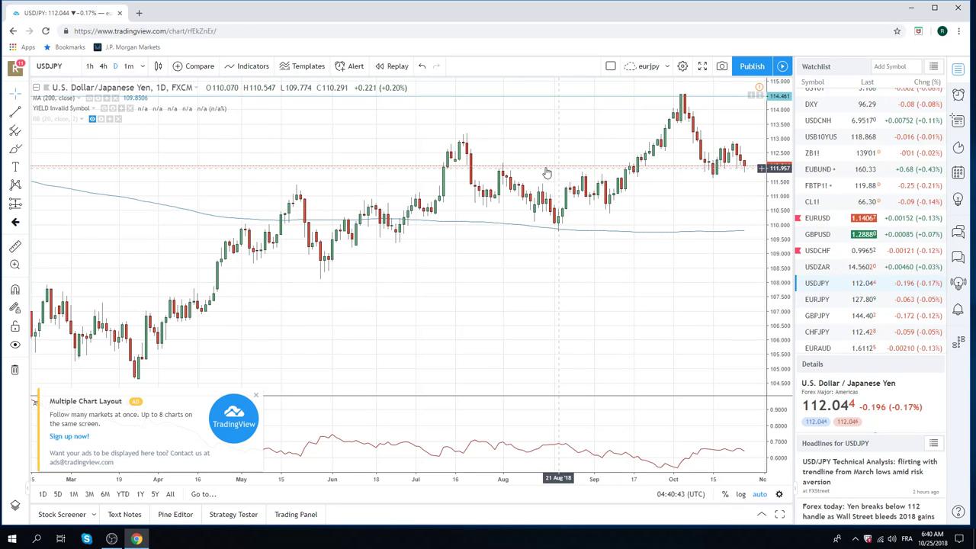
View USD/JPY on 1h candles, return to daily, and bring up the interval dropdown.
click(90, 65)
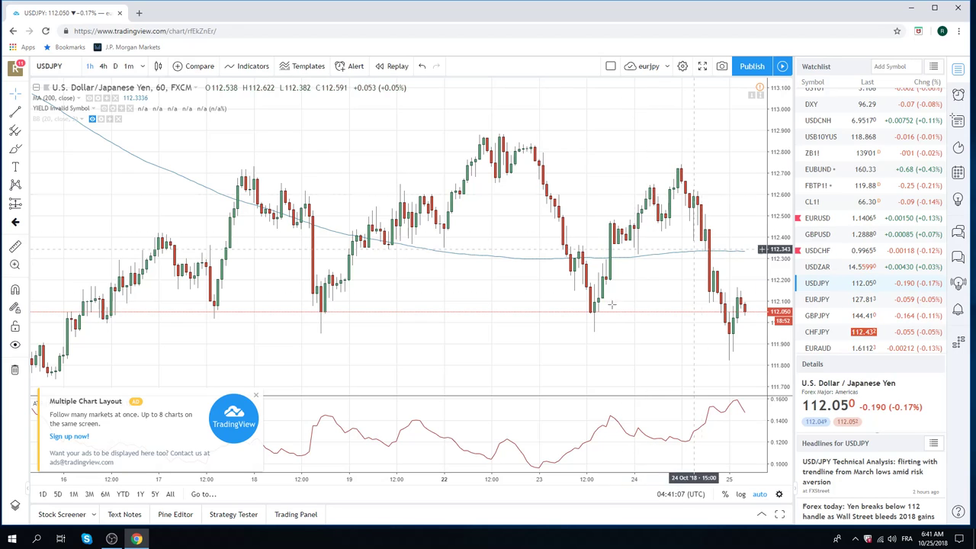
click(116, 67)
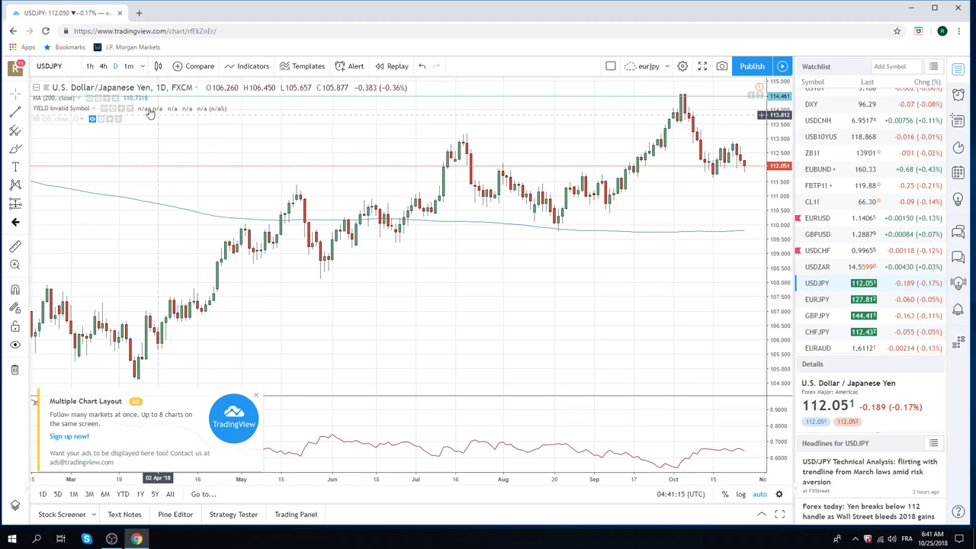
click(142, 66)
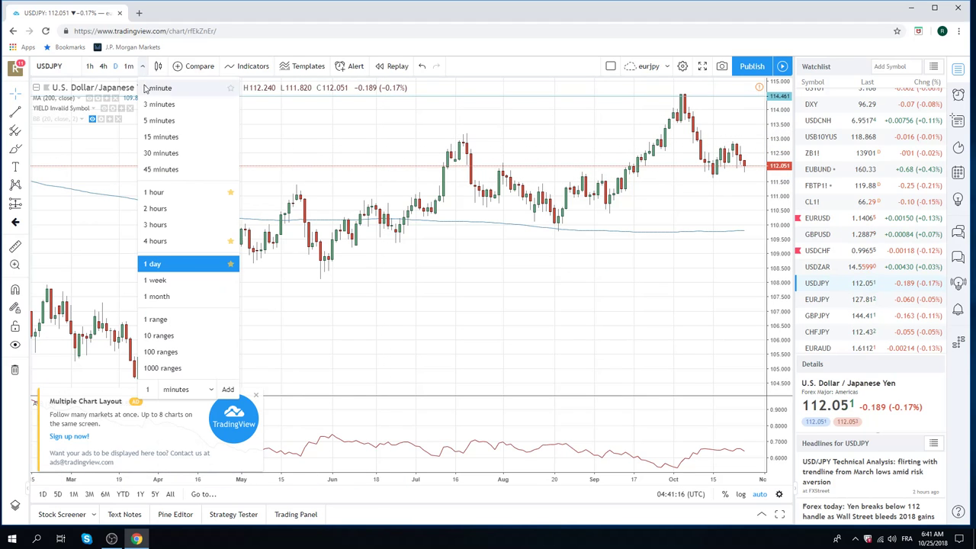
Pick '1 week' from the interval list and zoom the chart out.
click(156, 280)
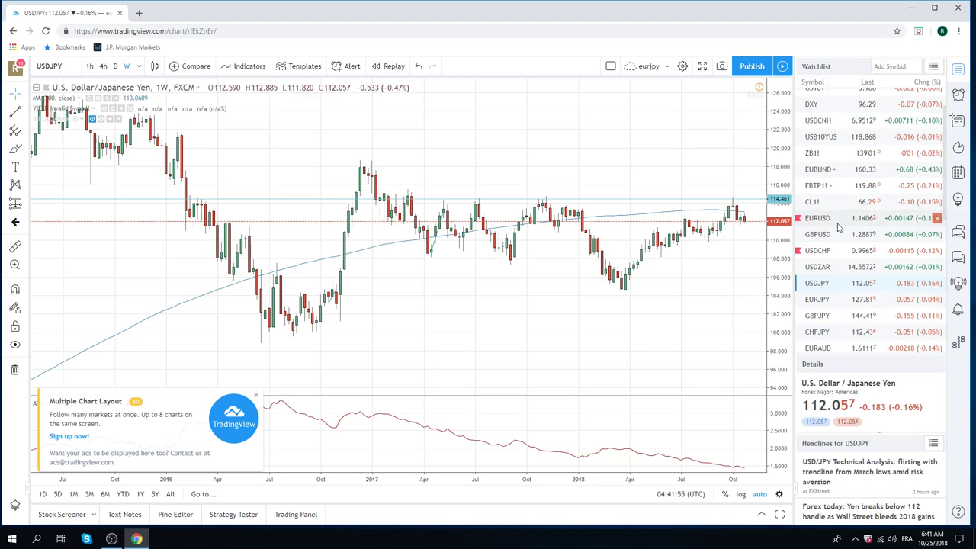
scroll(836, 244, down, 1)
Load AUDUSD on 1-hour candles and zoom out to show price near 0.7079 under its 200-period average.
click(818, 324)
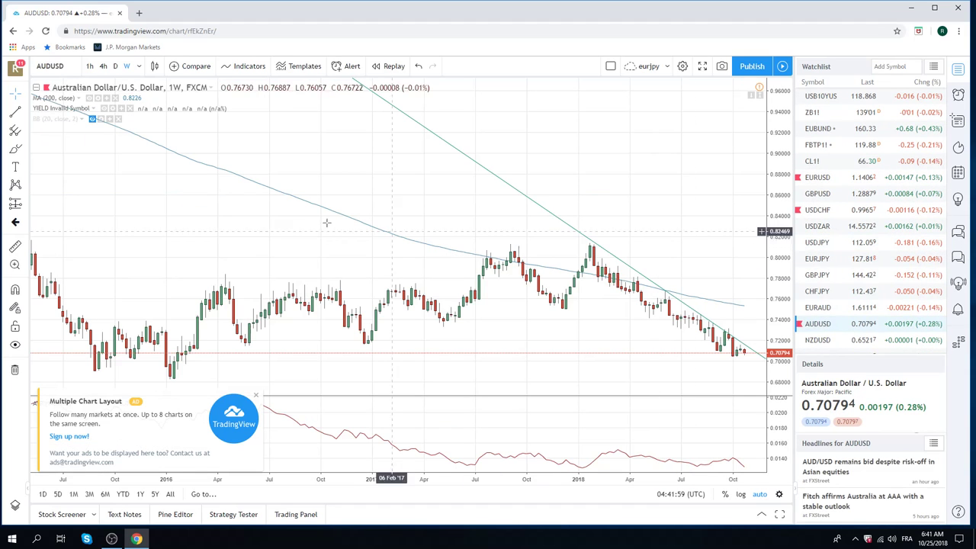
click(90, 67)
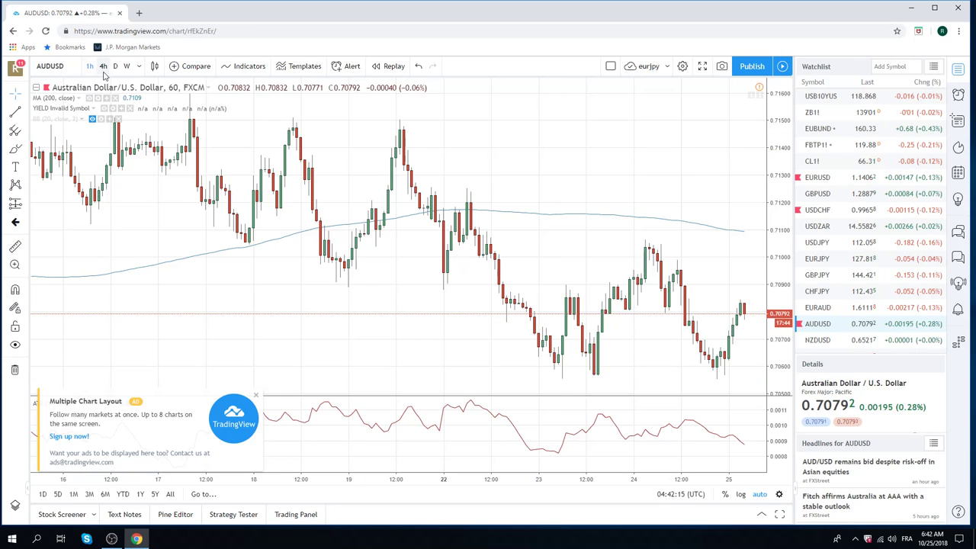
scroll(333, 200, down, 5)
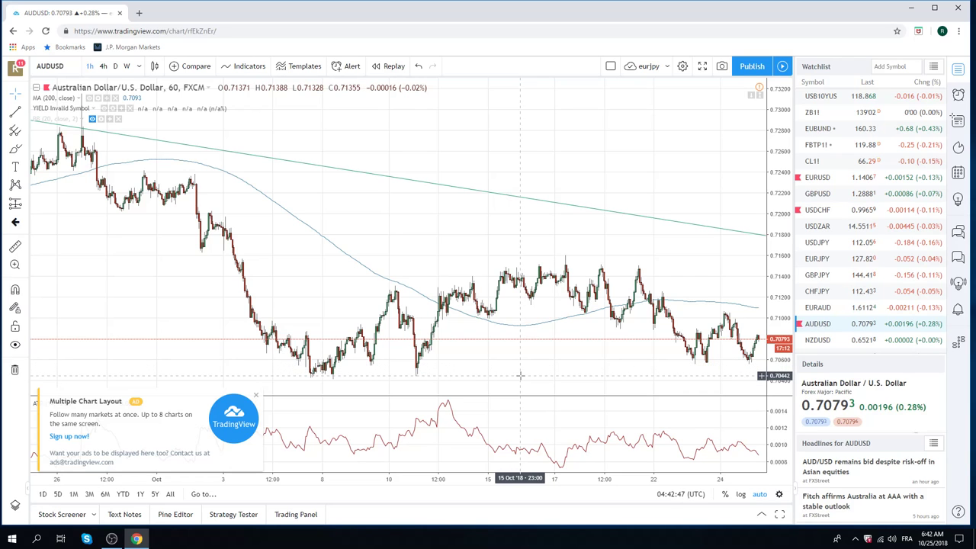
Switch AUD/USD to daily candles and zoom out back to late 2015.
click(115, 65)
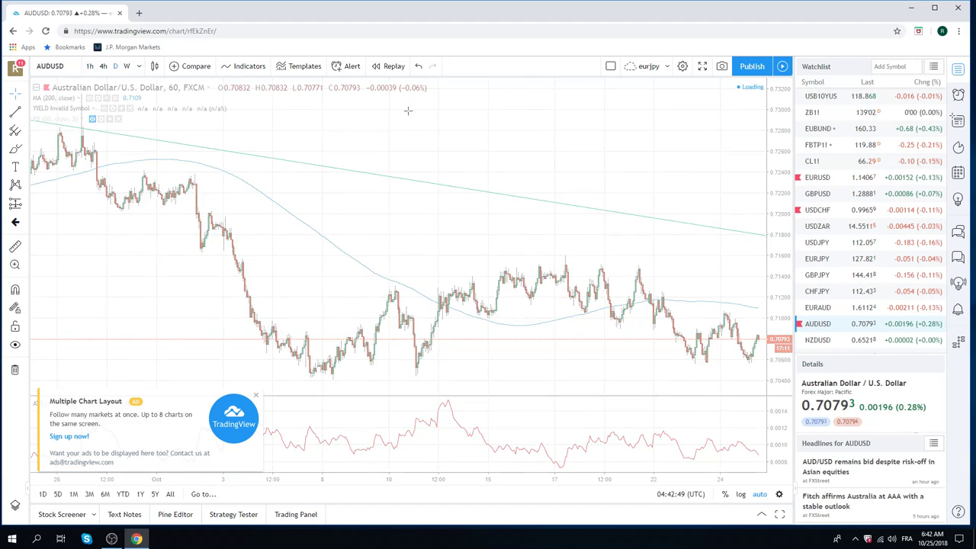
scroll(583, 171, down, 4)
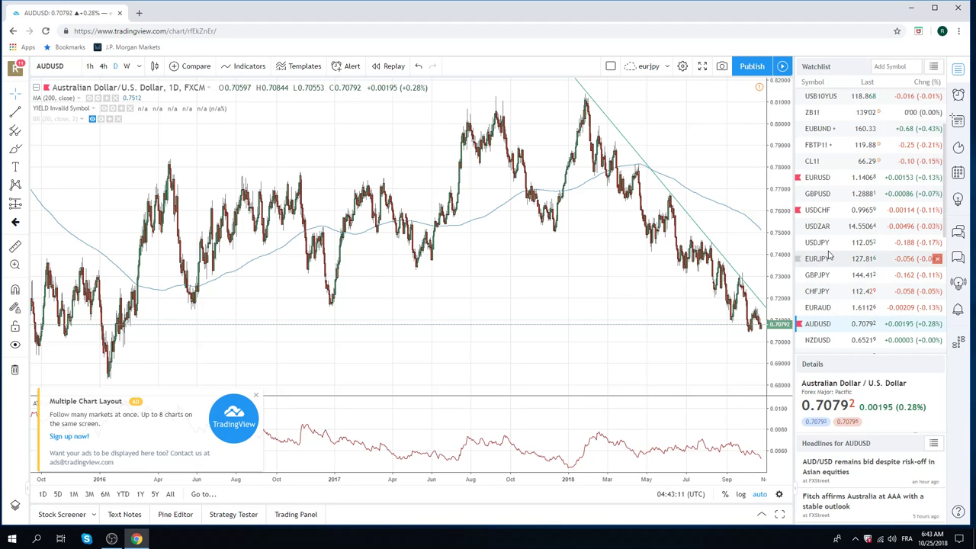
Load AUDJPY on daily candles and zoom the chart to roughly the past year.
scroll(828, 259, down, 1)
click(820, 347)
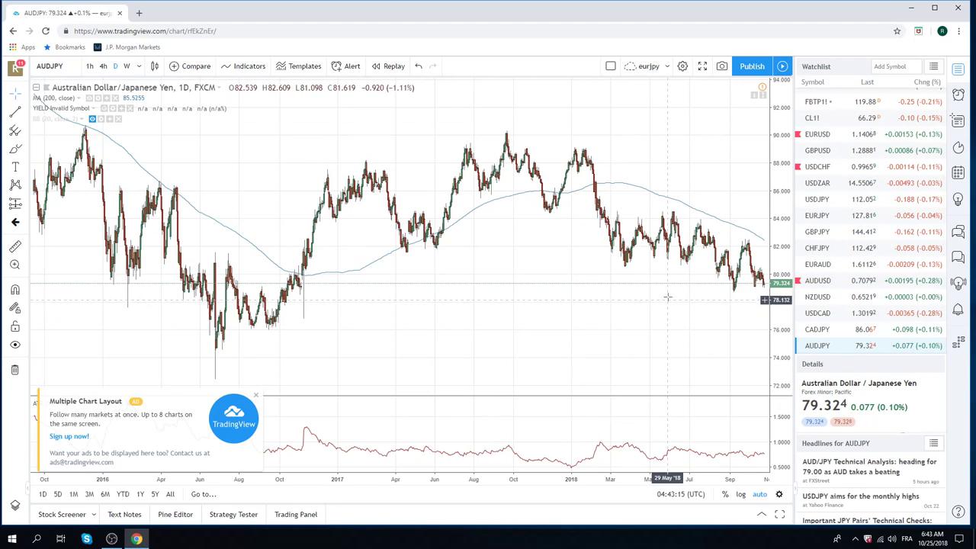
scroll(664, 299, up, 3)
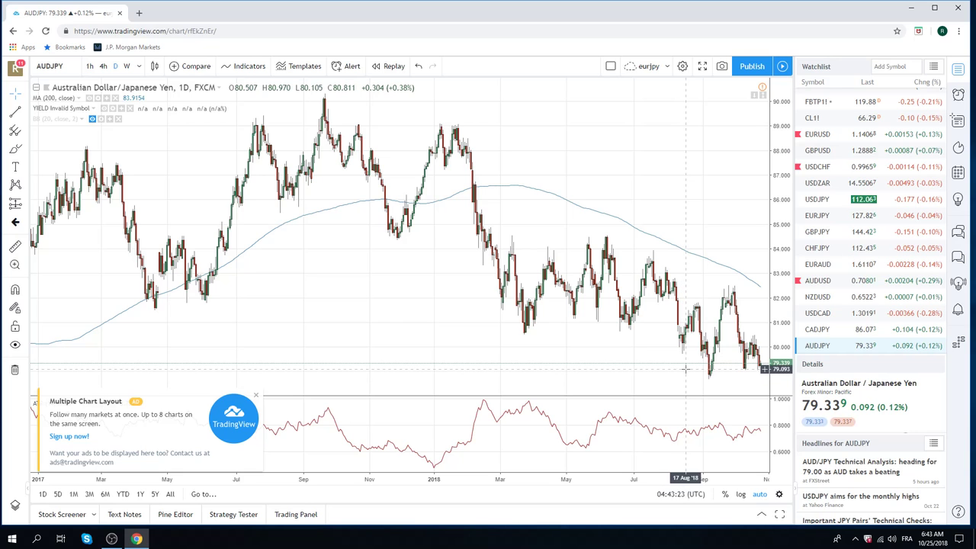
scroll(645, 385, up, 3)
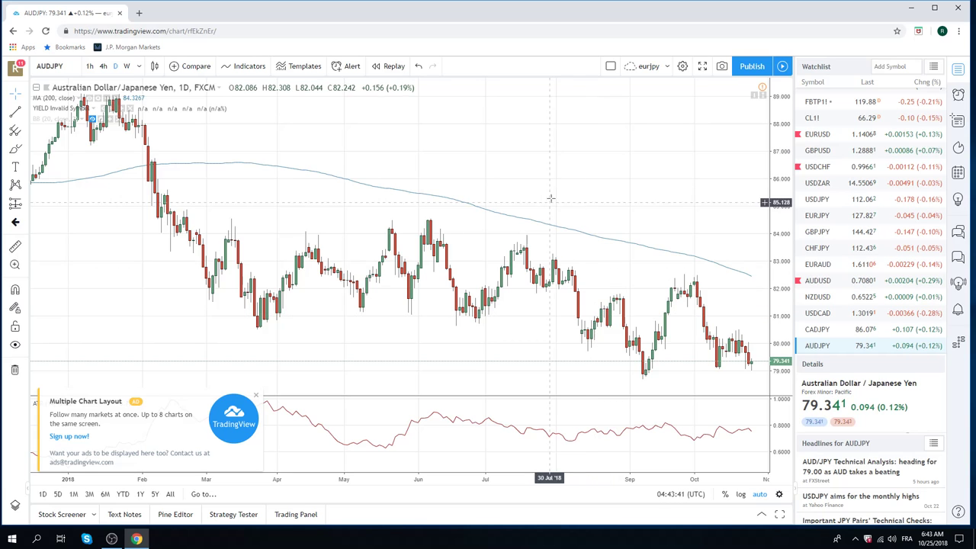
scroll(469, 186, down, 1)
scroll(469, 186, down, 1)
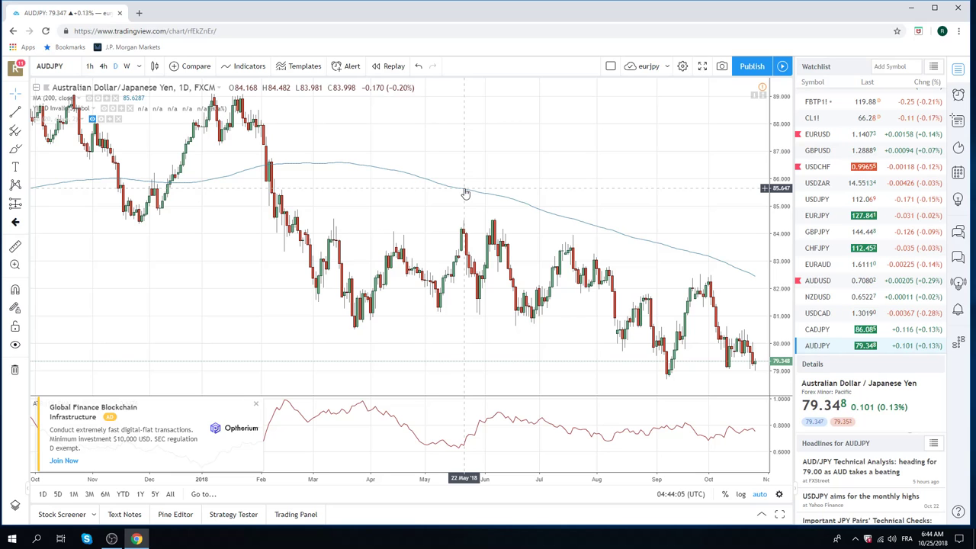
scroll(825, 242, up, 2)
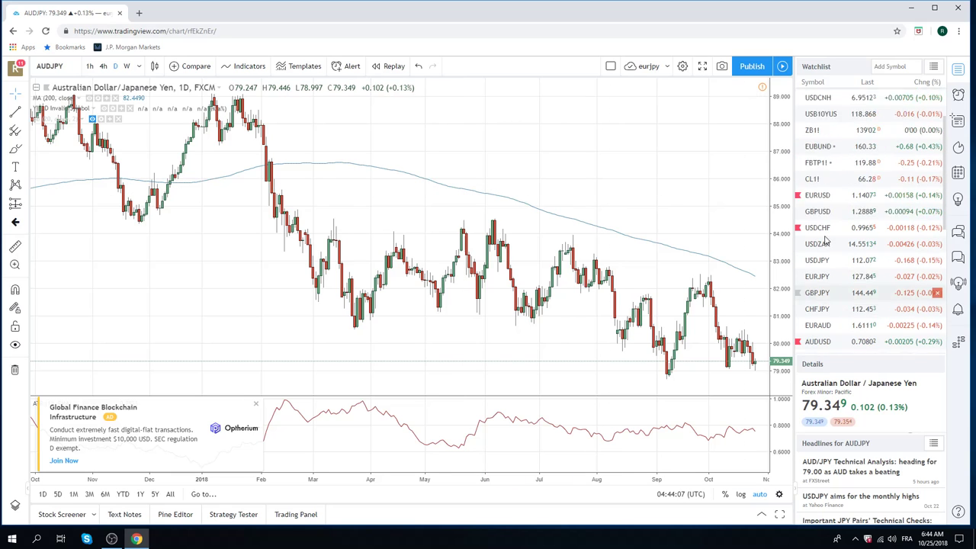
scroll(826, 241, up, 1)
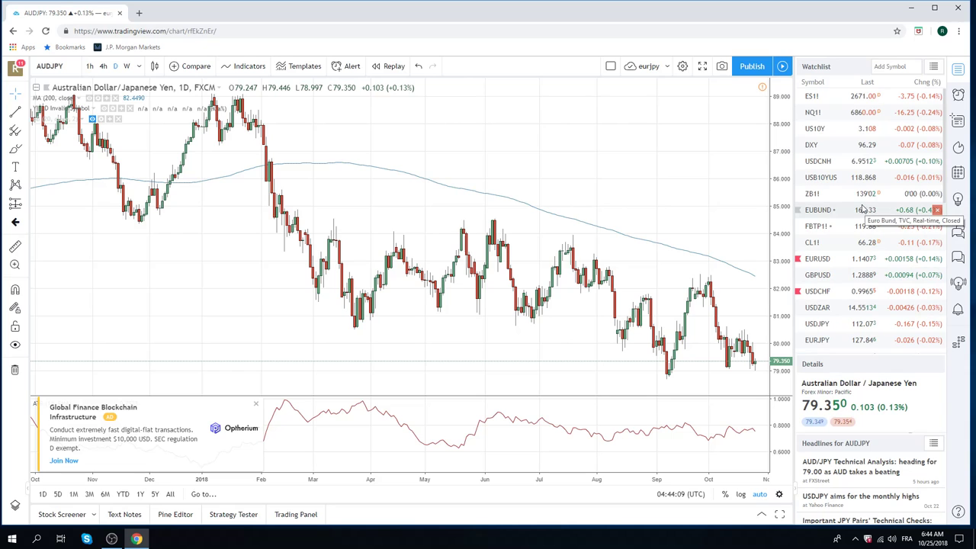
Load NQ1! futures on daily candles and zoom out to over a year of history.
click(821, 114)
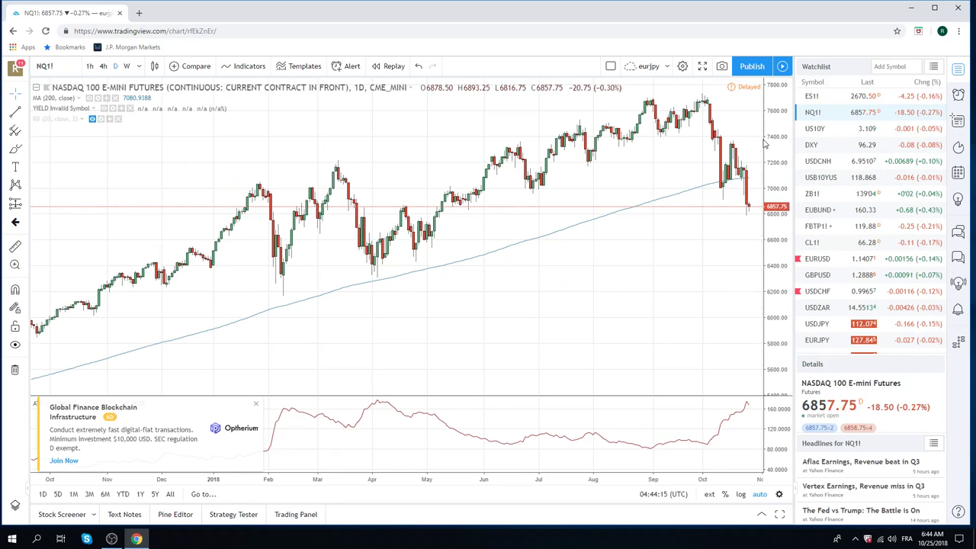
scroll(678, 150, down, 1)
scroll(678, 150, down, 1)
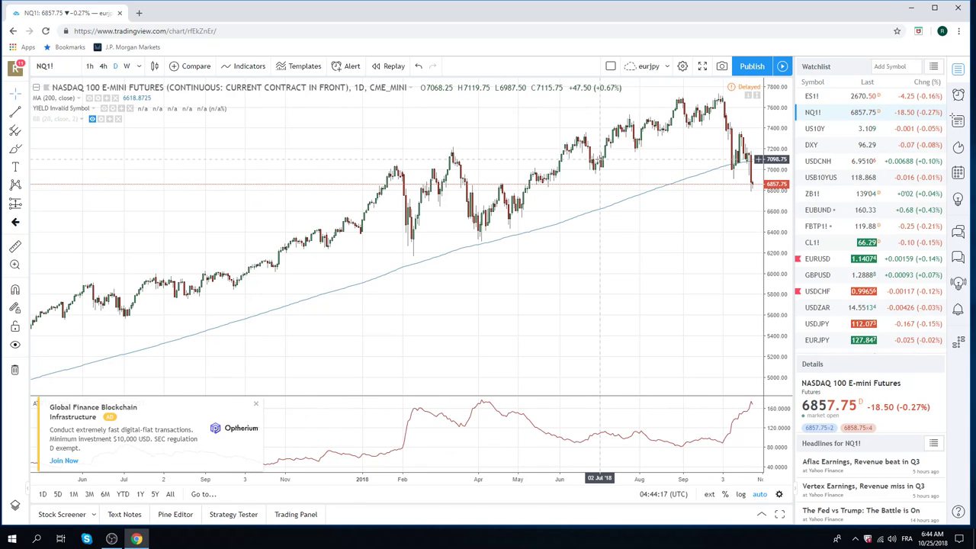